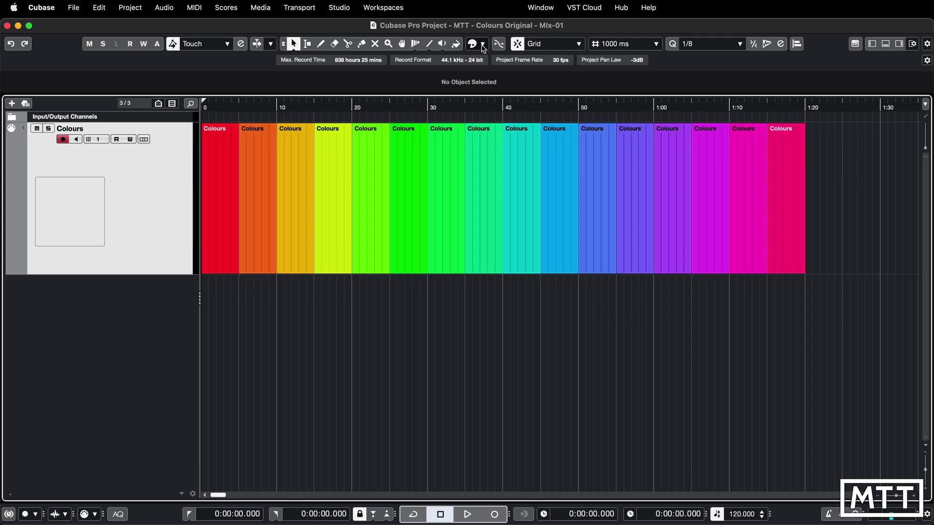
- Check the current colour palette and try selecting several Colours events
click(481, 45)
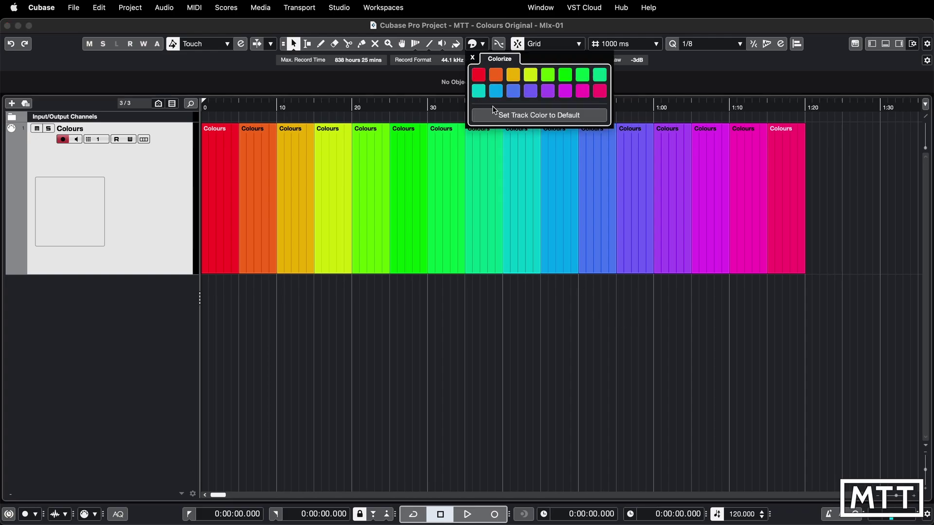
click(575, 331)
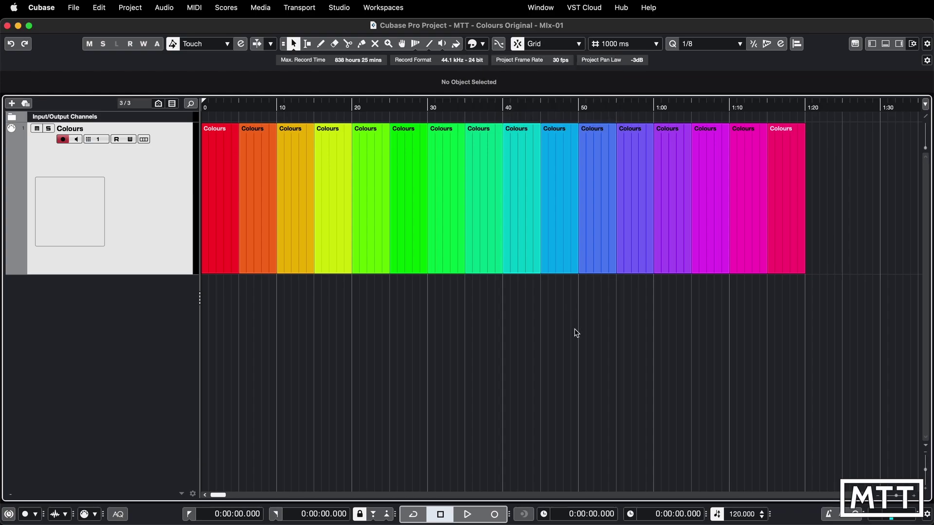
drag(588, 312, 682, 249)
click(614, 304)
drag(442, 279, 409, 269)
click(441, 300)
click(366, 266)
click(306, 253)
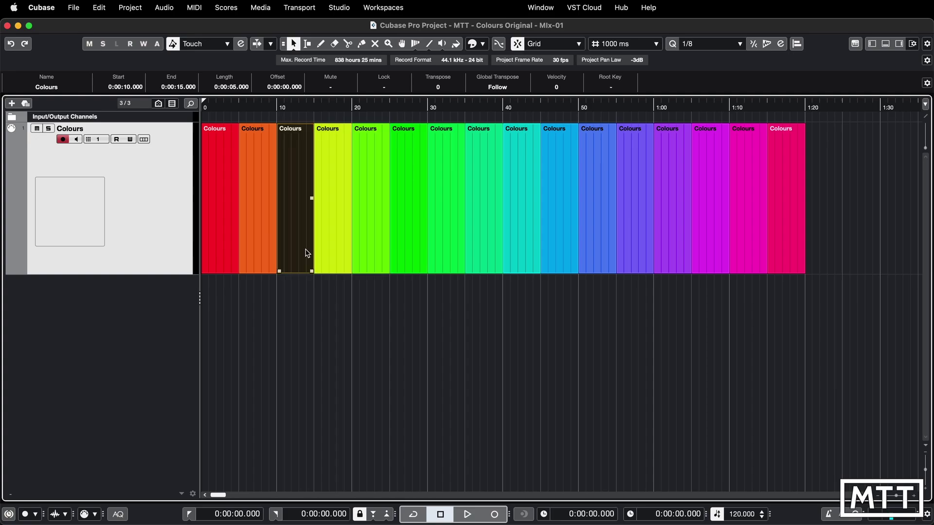
click(315, 324)
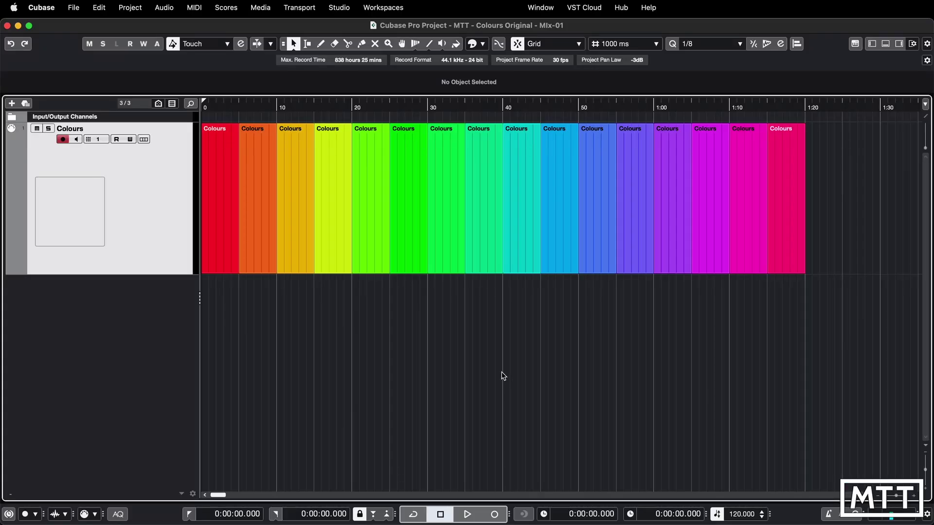
- In Project Colors Setup, give Color 1 the values R 104, G 2, B 63
click(134, 8)
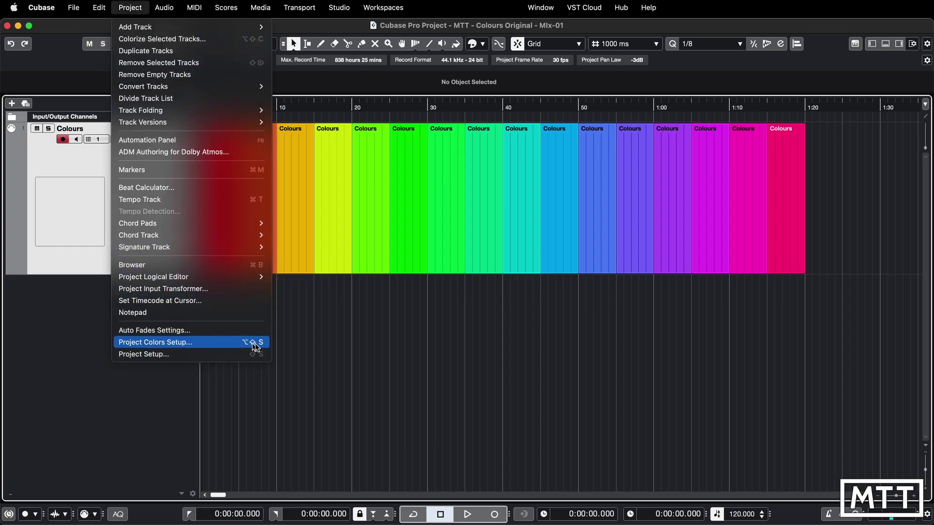
click(502, 348)
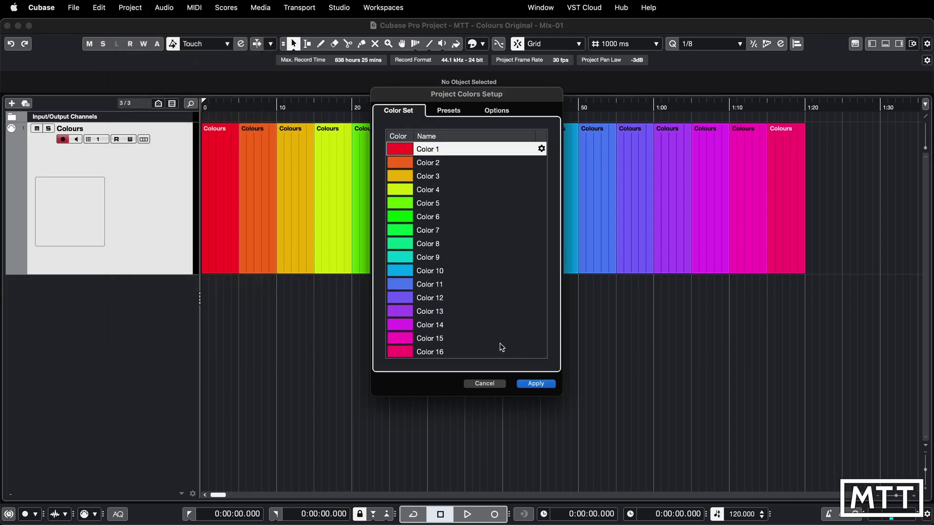
click(400, 150)
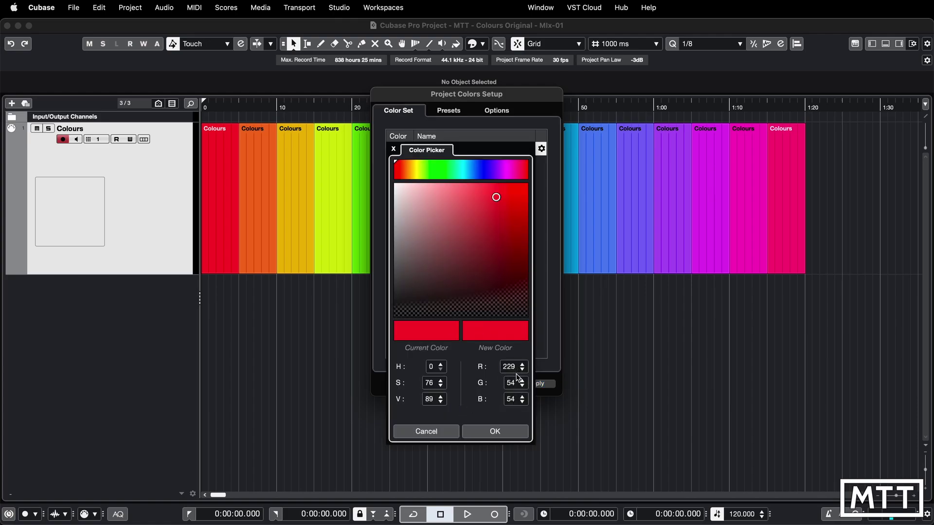
scroll(518, 377, down, 10)
double_click(513, 367)
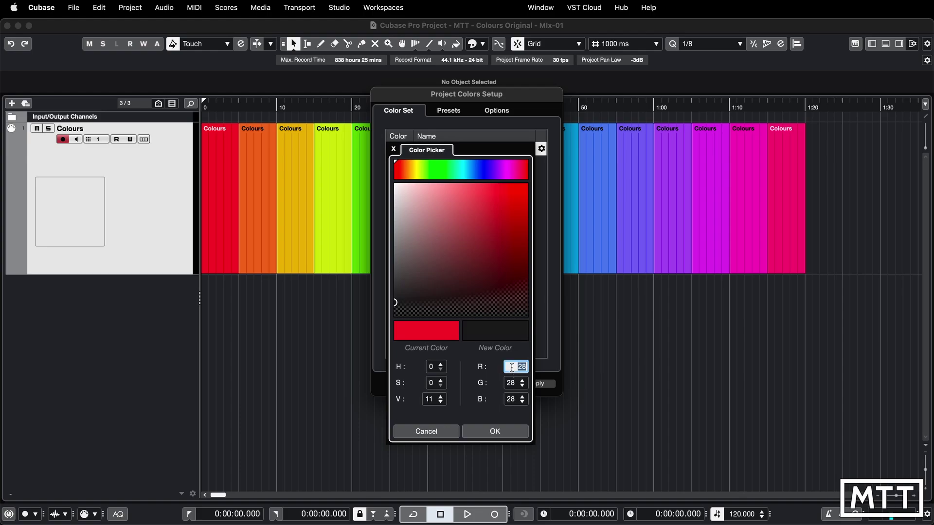
text(104)
key(Tab)
text(2)
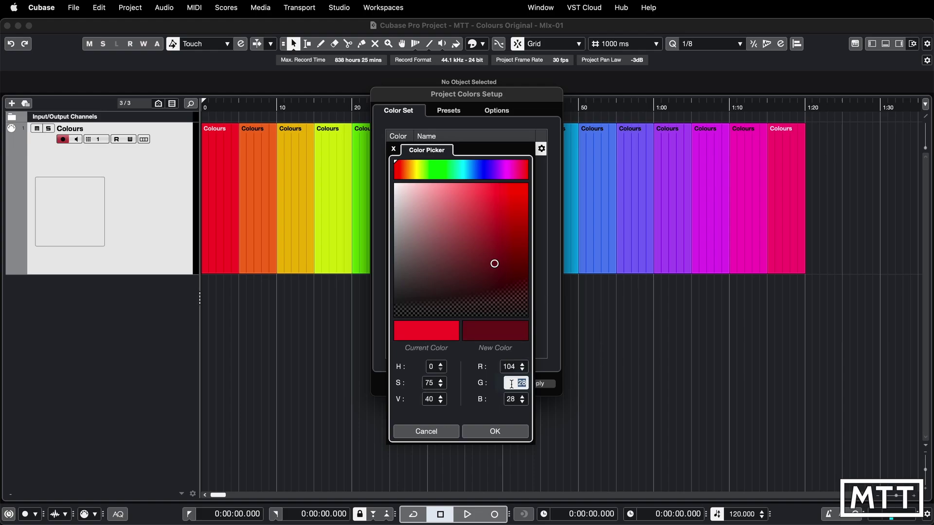
double_click(515, 399)
text(63)
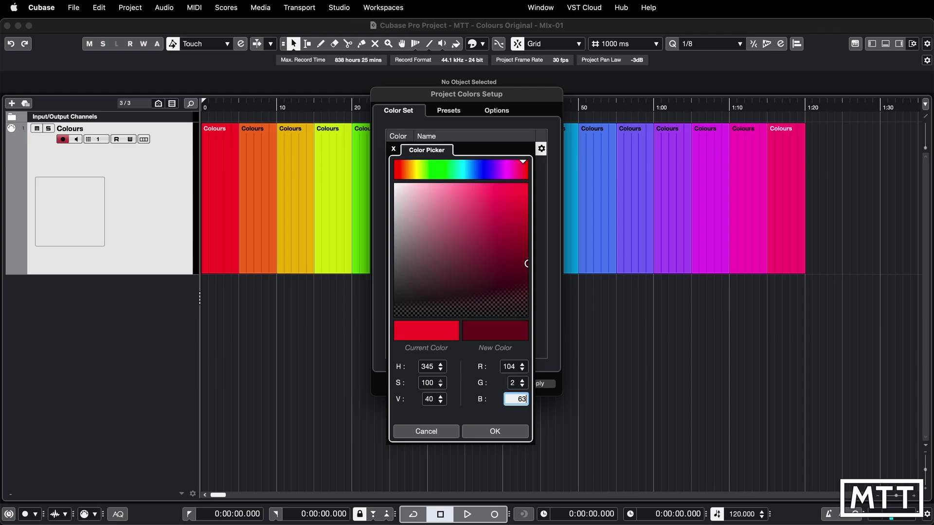
key(Return)
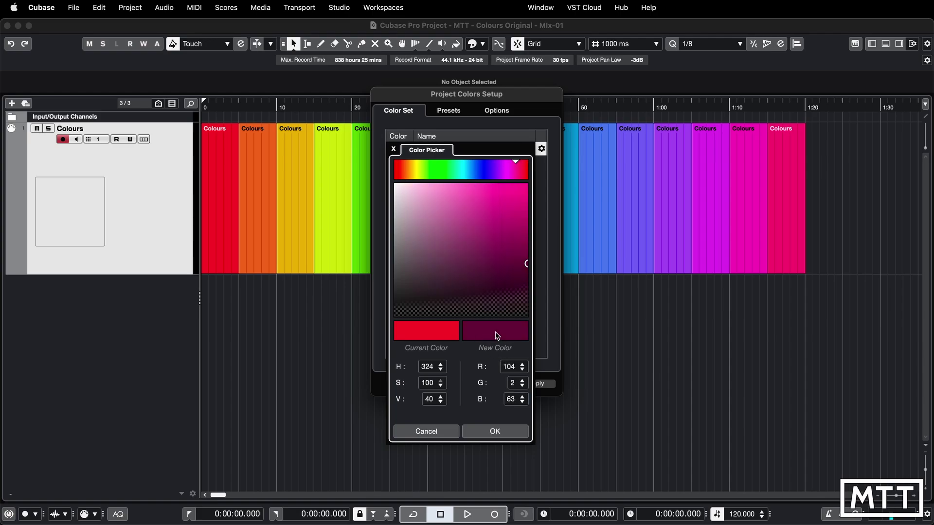
- Confirm Color 1's dark purple, then set Color 2 to green and Color 3 to pink
click(495, 431)
click(399, 163)
double_click(508, 380)
text(0)
key(Return)
click(495, 444)
click(398, 176)
double_click(509, 409)
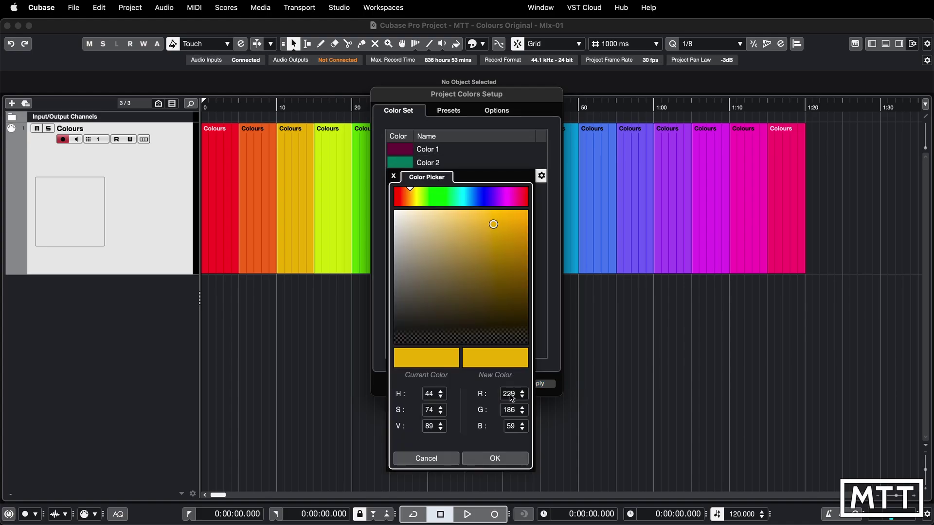
text(0)
click(495, 458)
- Recolour Colors 4, 5 and 6 as teal, light pink and navy
click(408, 190)
double_click(508, 407)
text(0)
click(495, 472)
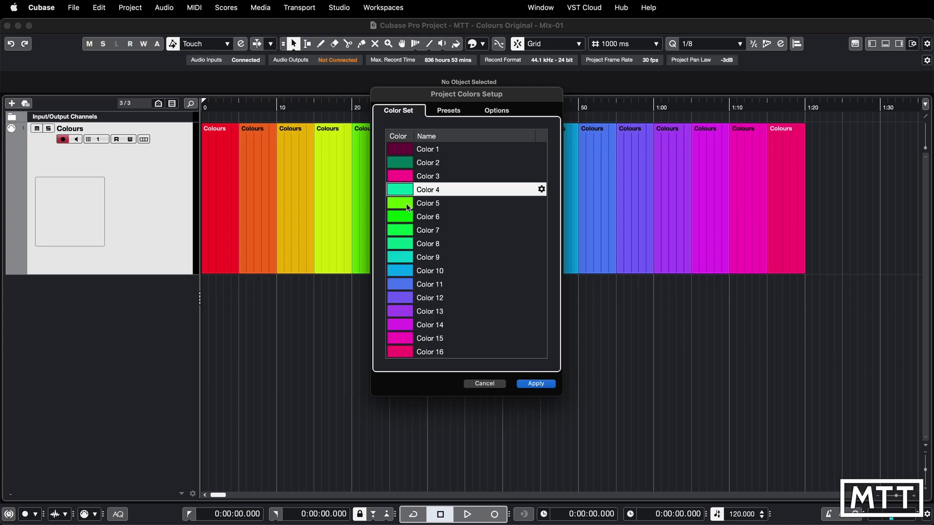
click(399, 203)
click(494, 484)
click(399, 216)
double_click(515, 431)
text(0)
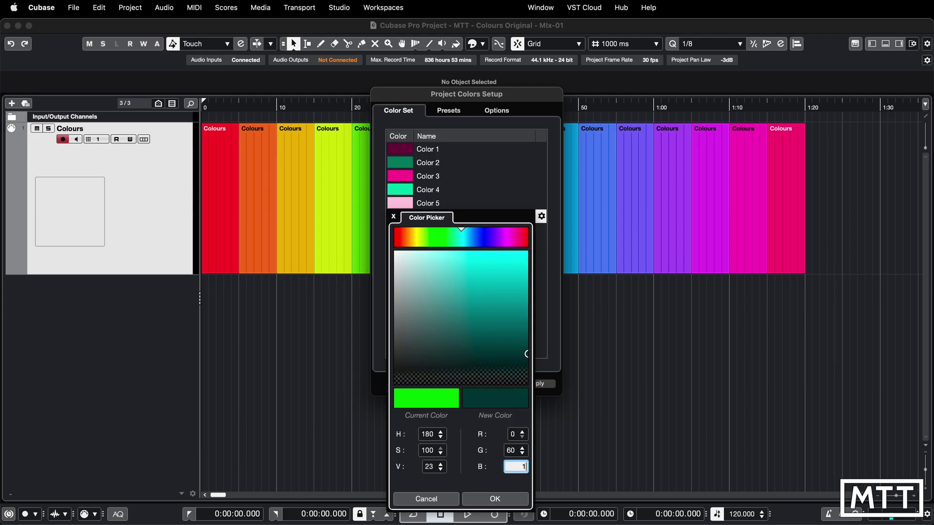
click(494, 497)
- Set Color 7 to purple with red 148, and Color 8 to blue
click(399, 229)
double_click(516, 447)
text(148)
double_click(508, 463)
text(0)
click(494, 512)
click(398, 243)
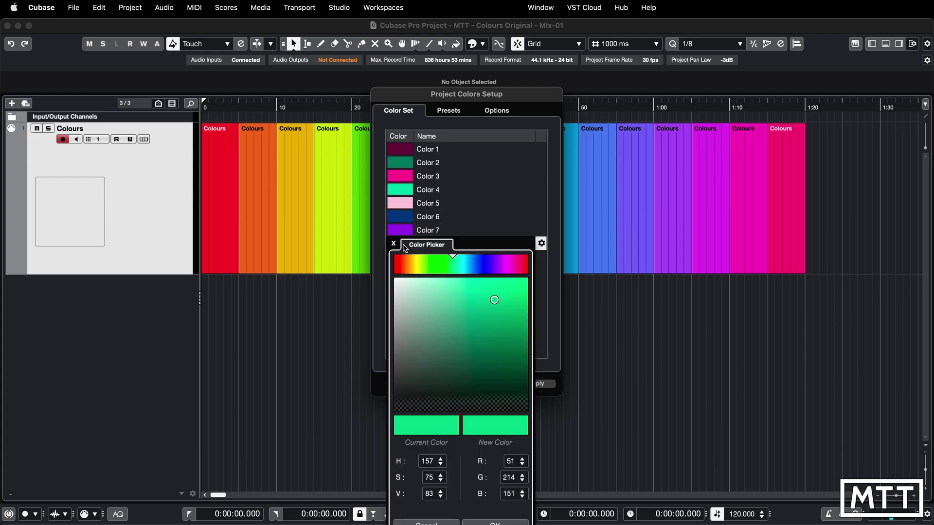
double_click(515, 447)
text(0)
click(494, 511)
- Set Colors 9, 10 and 11 to pink, aqua and dark red
click(399, 256)
double_click(515, 494)
text(0)
click(495, 512)
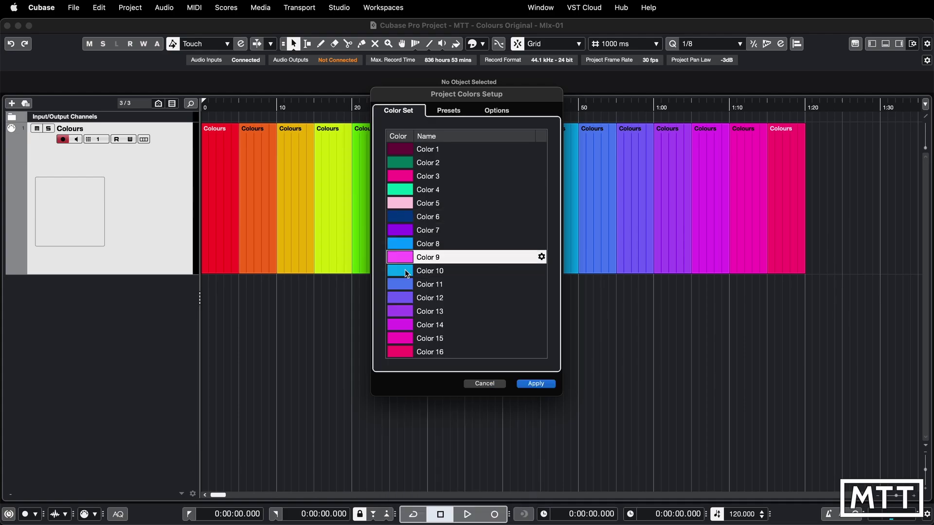
click(399, 271)
double_click(515, 505)
text(255)
click(495, 512)
click(398, 284)
double_click(515, 517)
text(06)
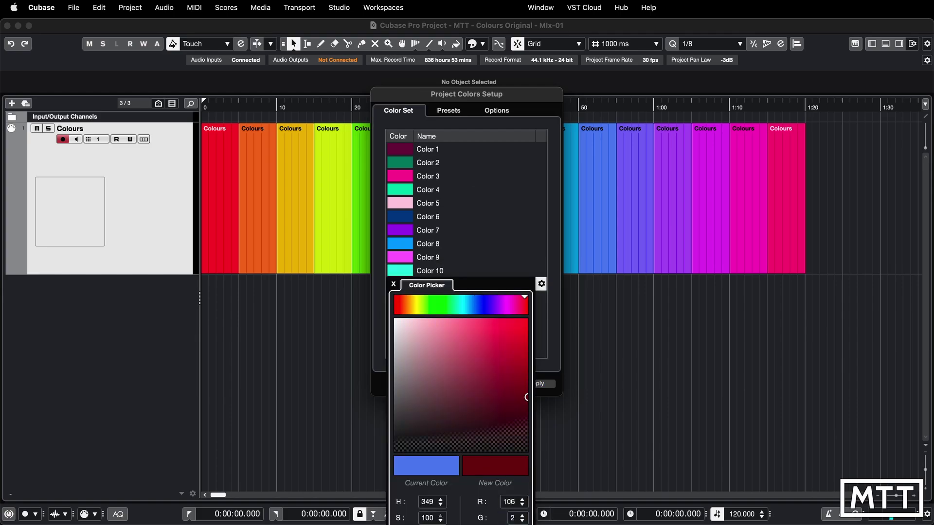
click(494, 512)
- Set Color 12 to green with hue 122 and confirm red for Color 16
click(398, 298)
double_click(428, 515)
text(122)
click(485, 495)
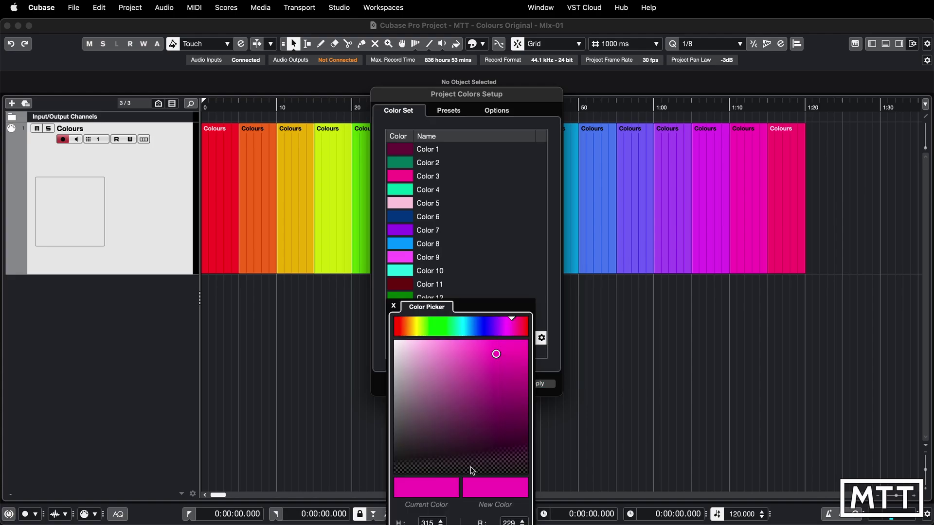
click(546, 399)
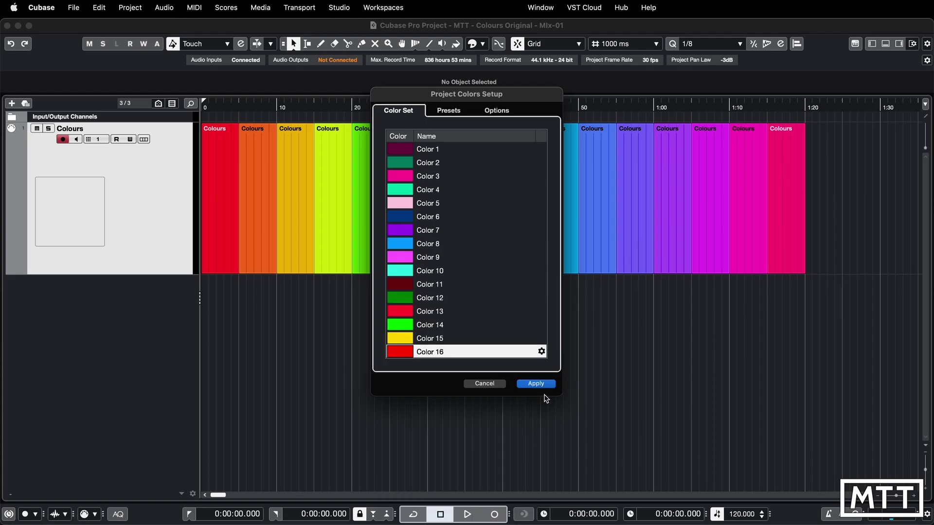
- Apply the new colour set to the sixteen Colours events and close the setup
click(537, 384)
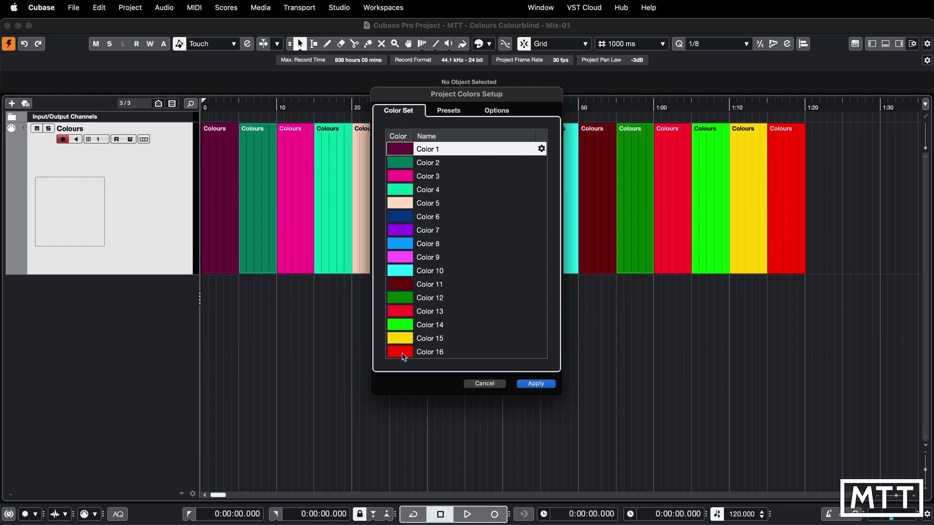
click(536, 384)
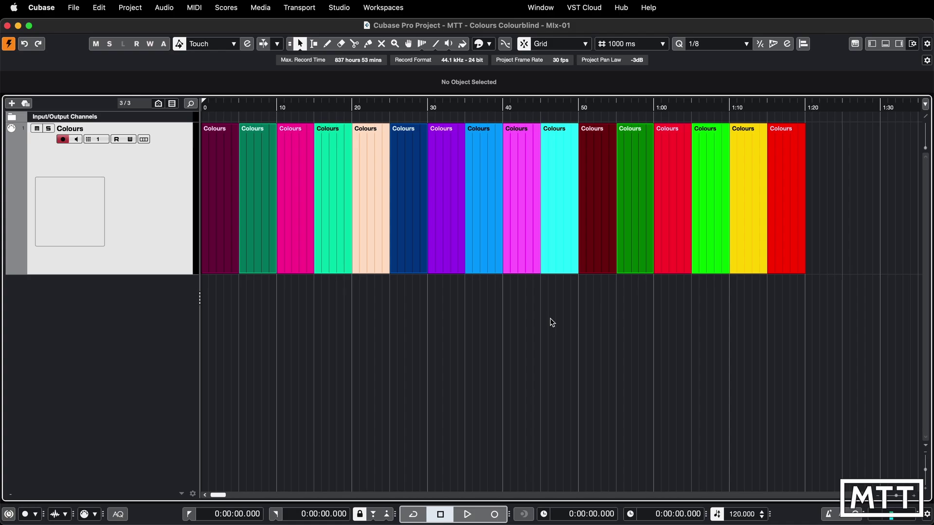
- Browse the Project menu and check the new colourblind swatches in the Colorize palette
click(136, 8)
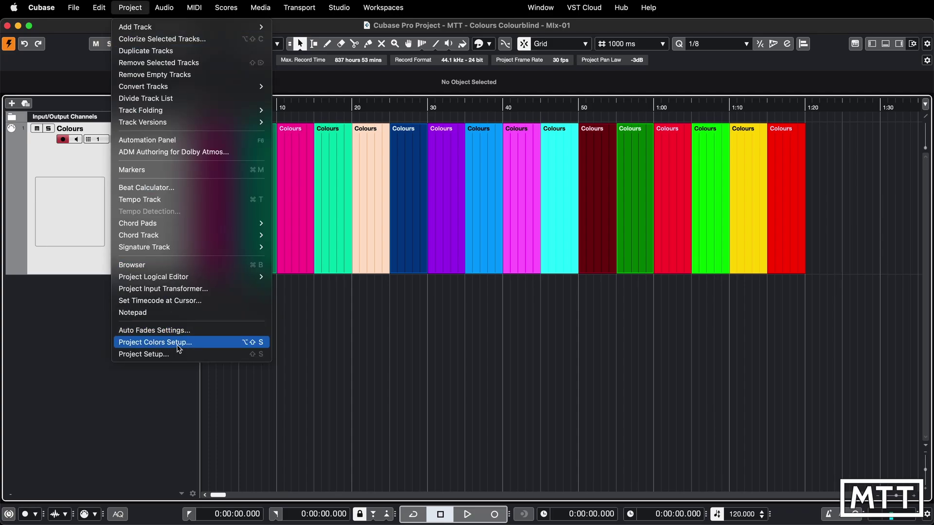
click(365, 347)
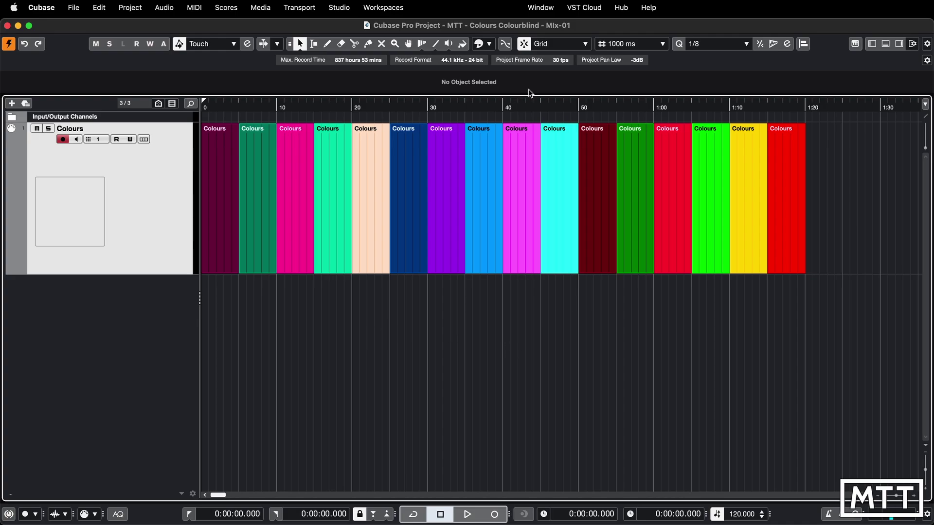
click(484, 43)
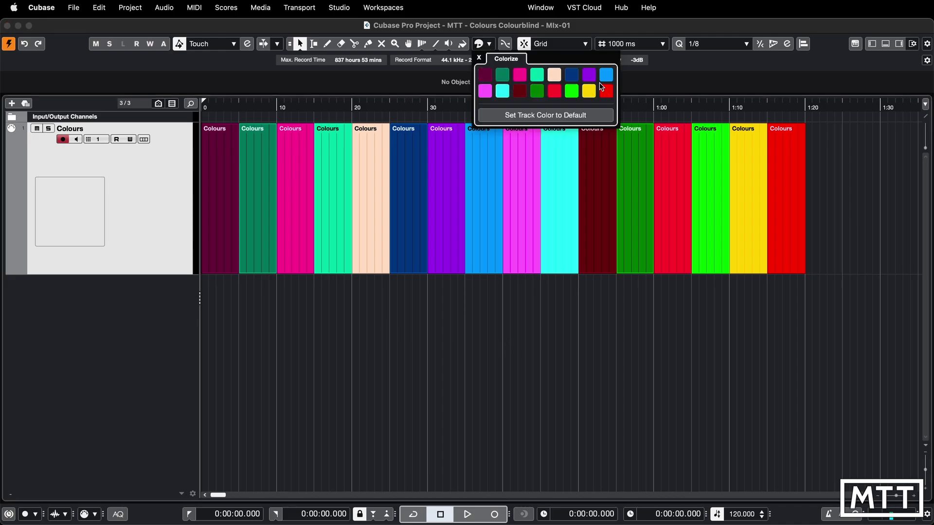
click(460, 325)
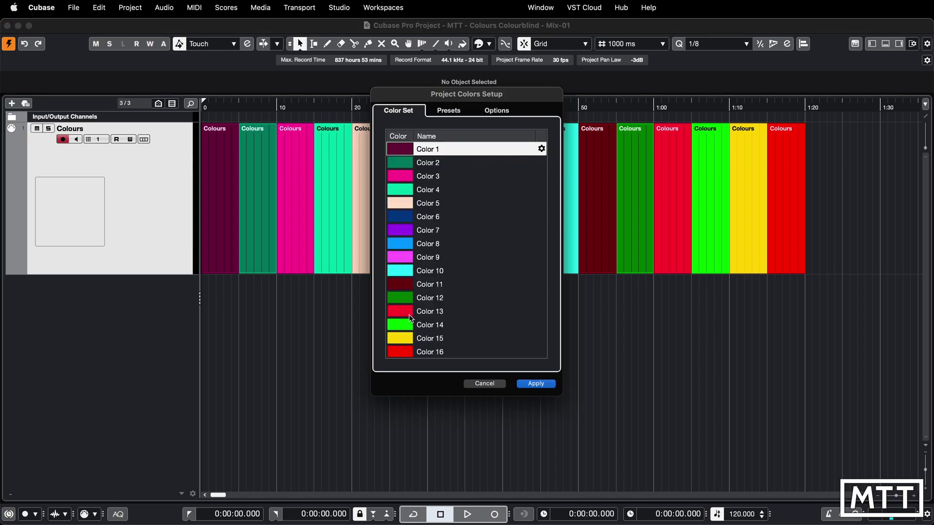
- Reset the colour set to factory settings, apply it, and select a couple of Colours events
click(497, 111)
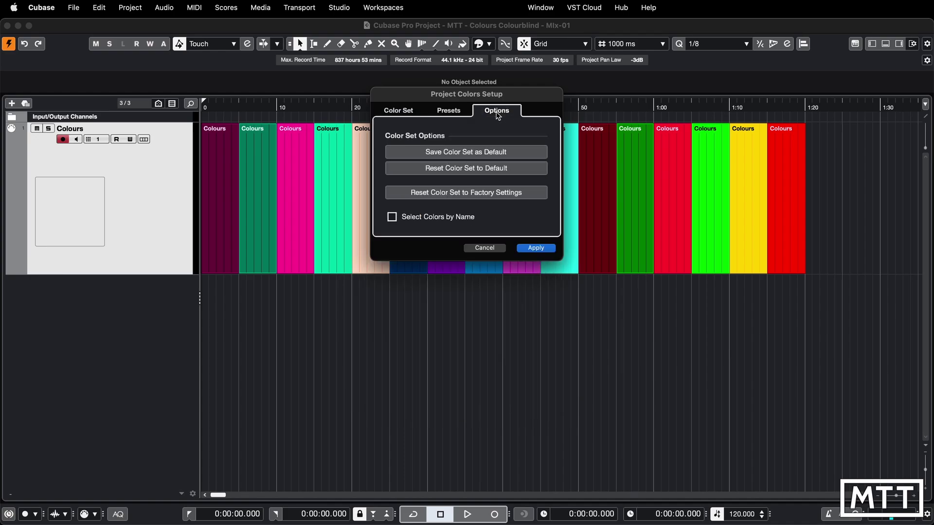
click(500, 195)
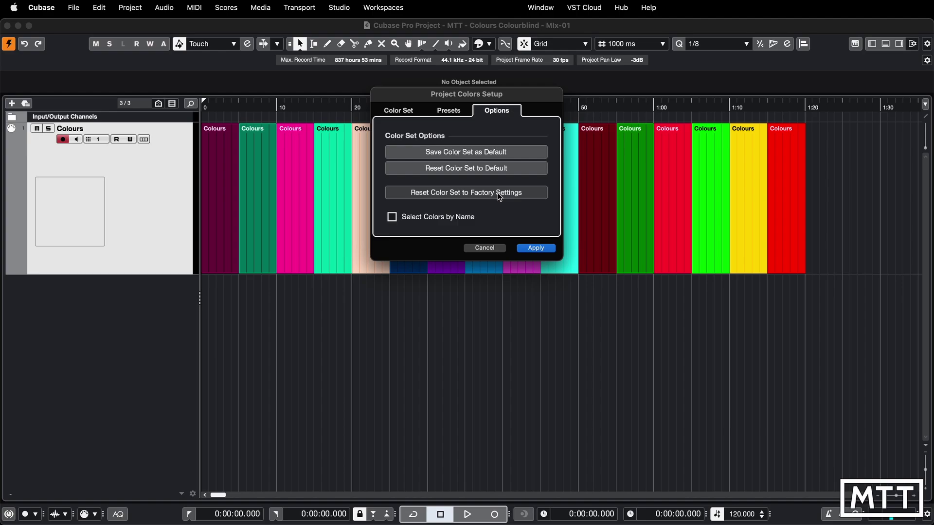
click(535, 249)
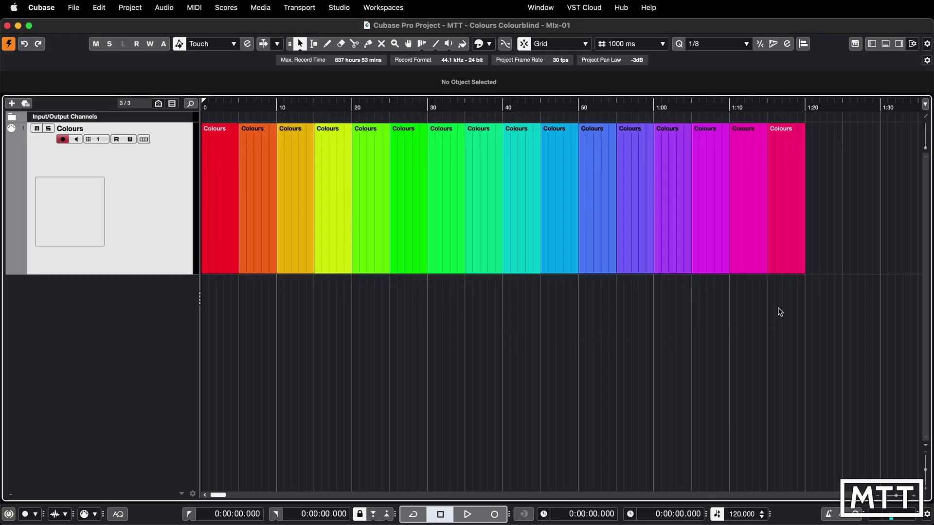
click(270, 247)
click(230, 295)
- Select a Colours event and check the current Colorize palette
click(444, 193)
click(489, 44)
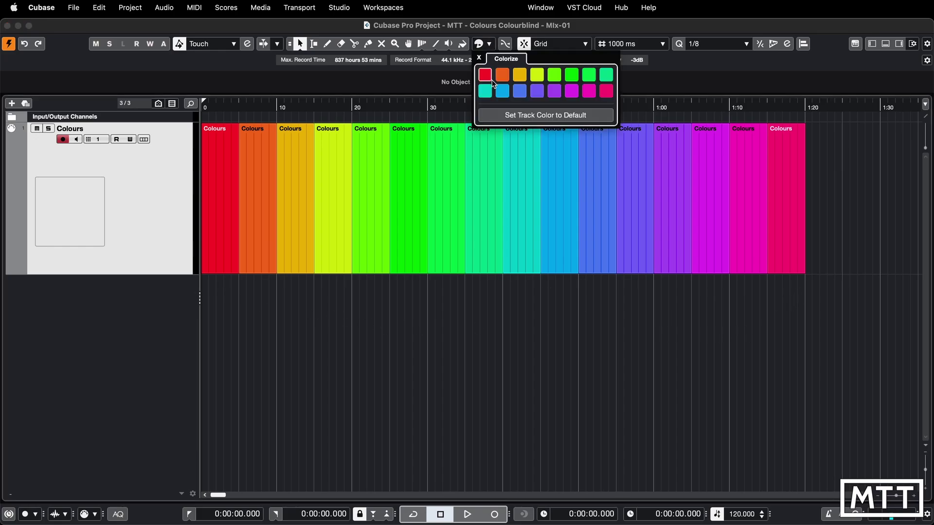
click(480, 324)
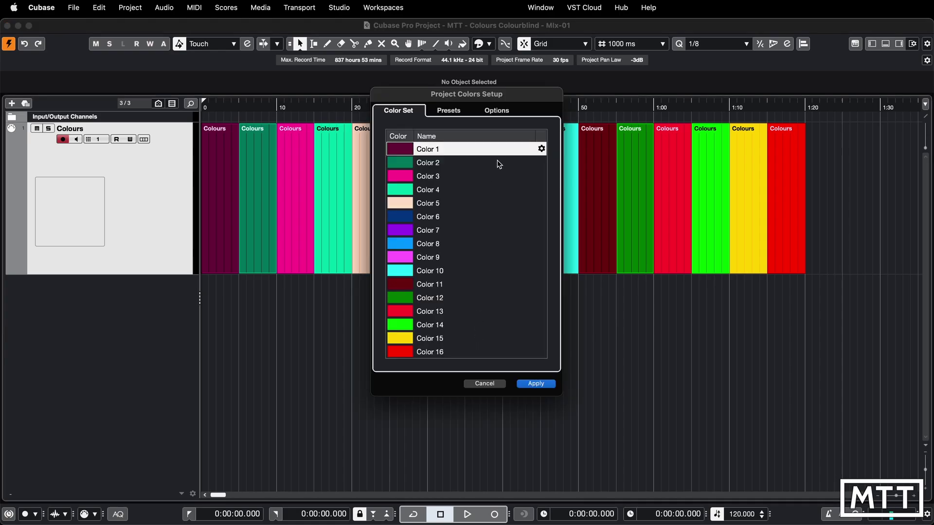
- Save the colourblind set as the default colour set and apply it to the project
click(497, 112)
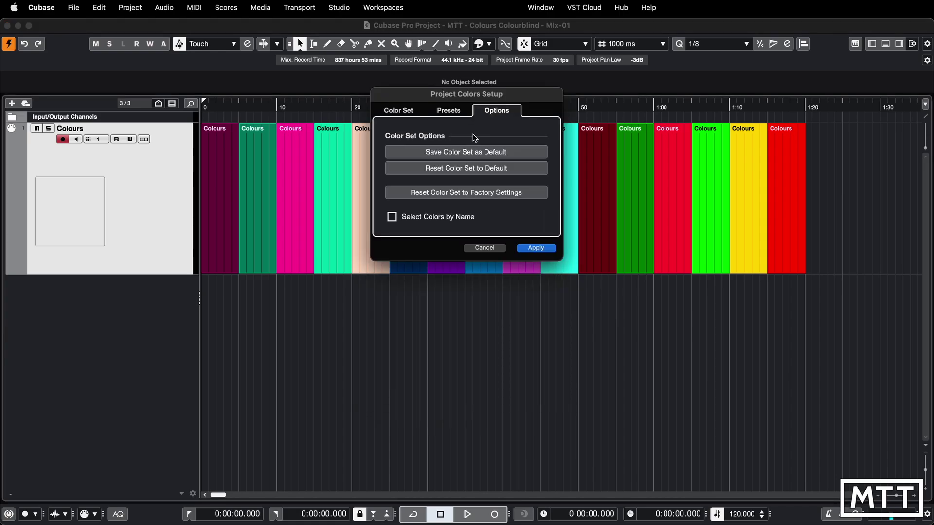
click(501, 155)
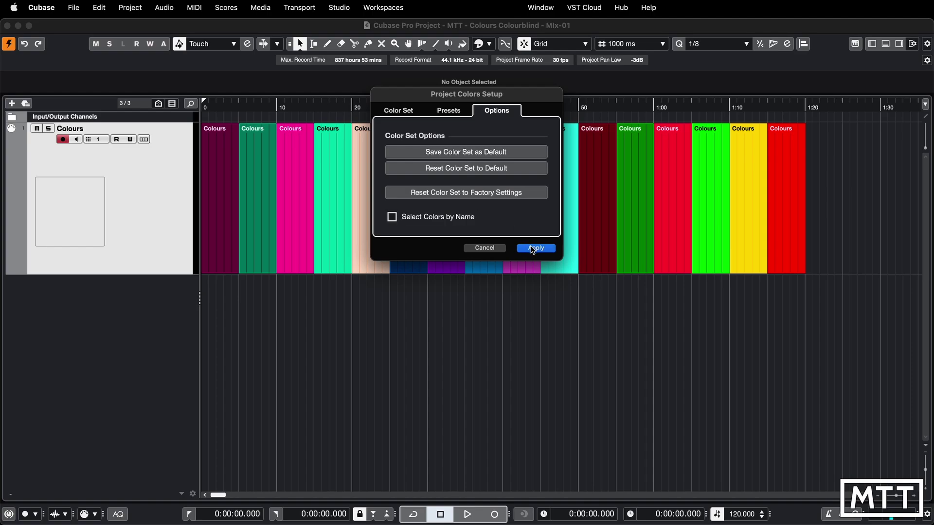
click(533, 250)
click(488, 44)
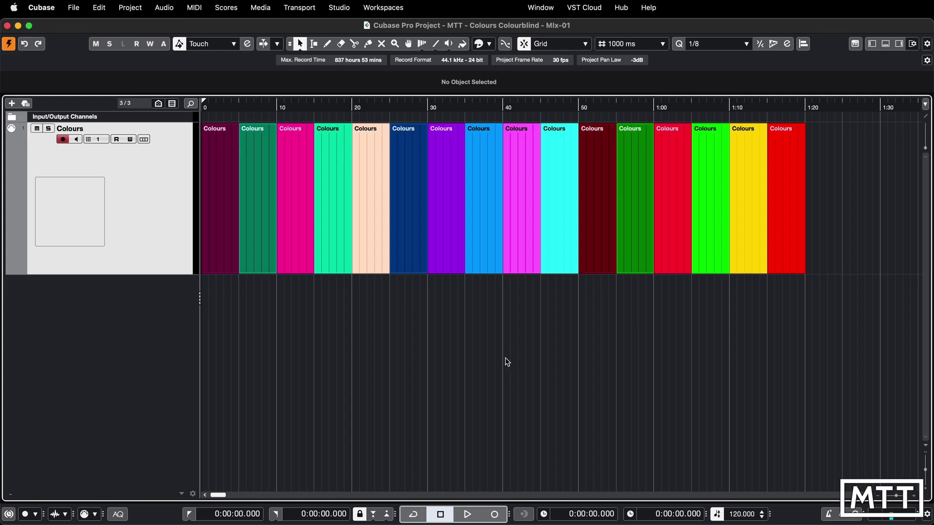
- Create a new empty project, Untitled3, and confirm its palette holds the colourblind colours
key(super+o)
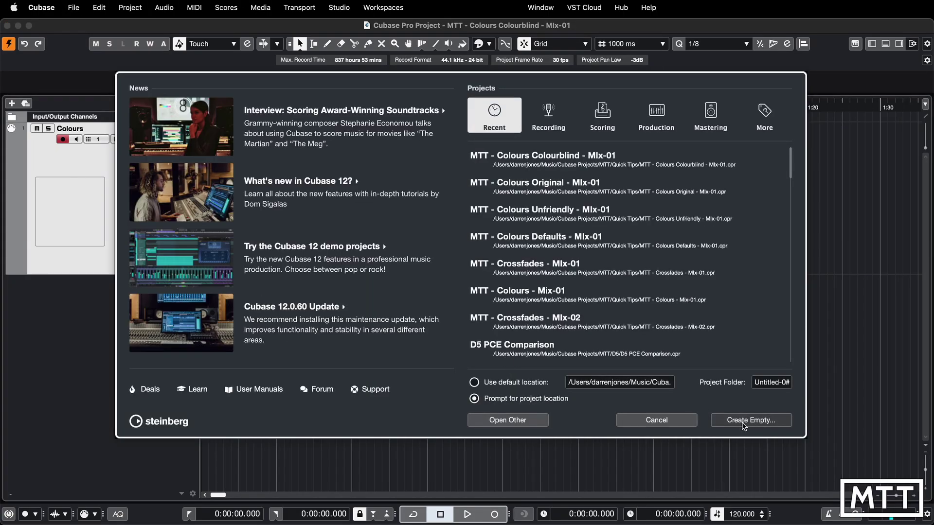
click(504, 419)
click(700, 373)
key(shift+s)
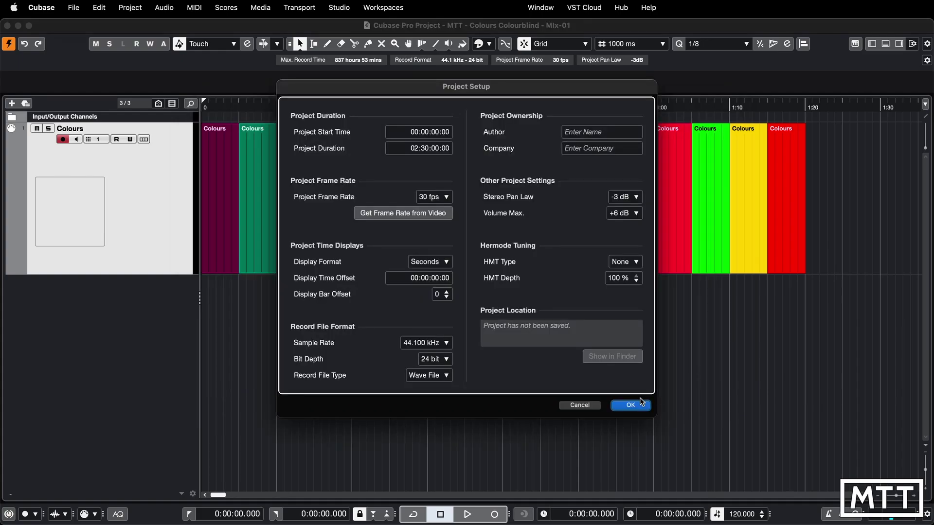
click(634, 404)
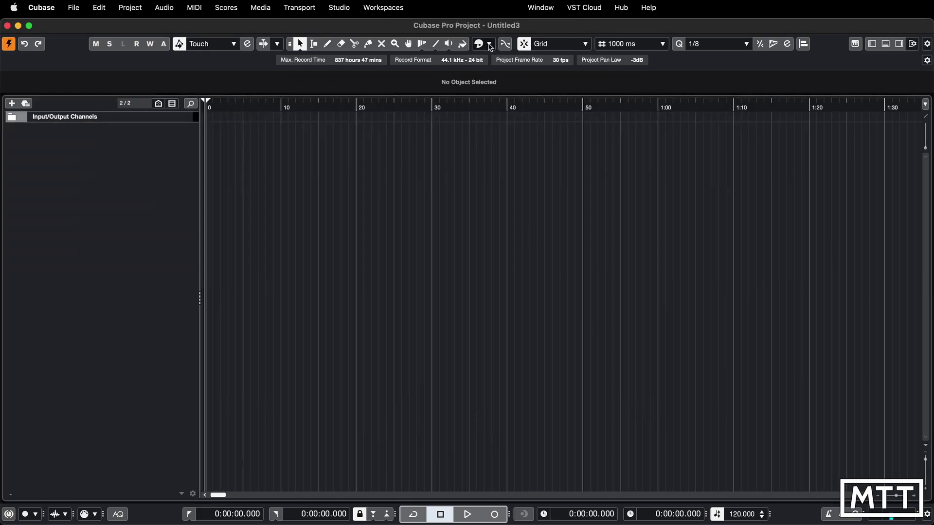
click(490, 44)
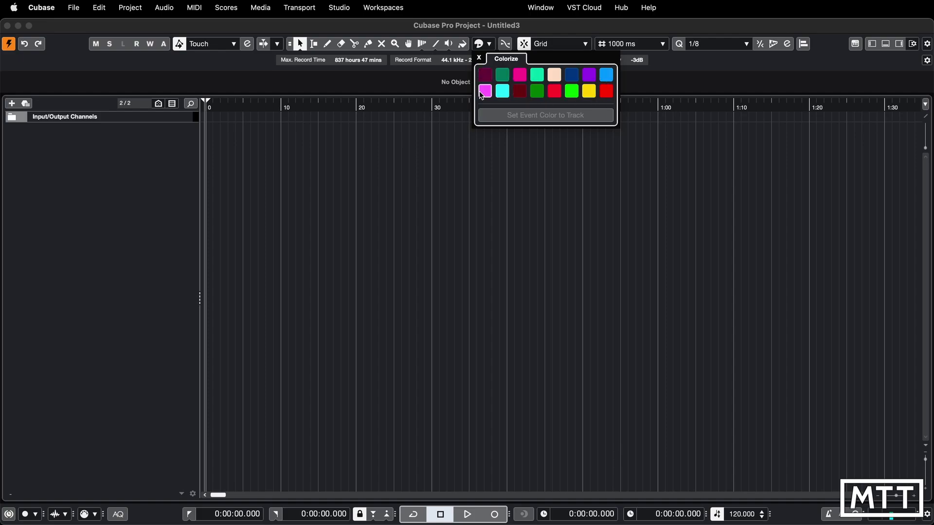
click(466, 150)
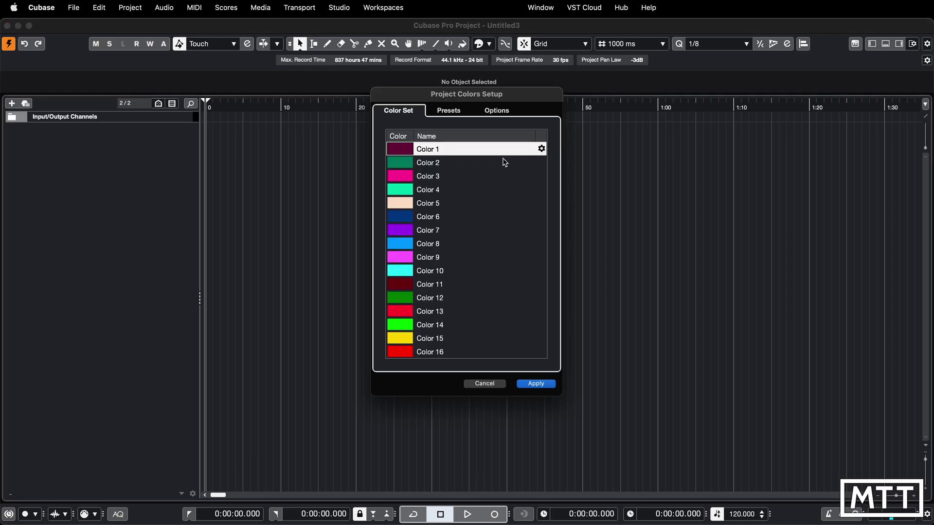
- Reset Untitled3's colour set to factory settings, apply it, and view the colour list
click(496, 110)
click(463, 196)
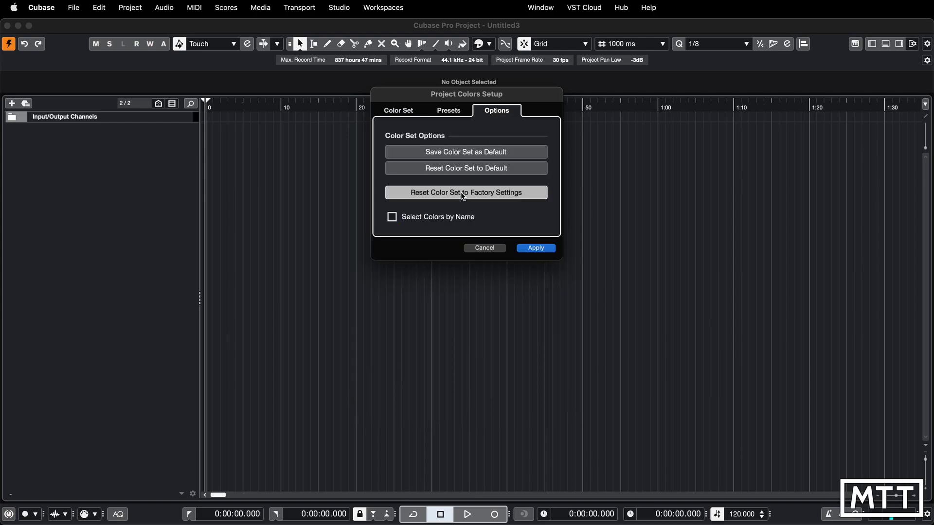
click(535, 249)
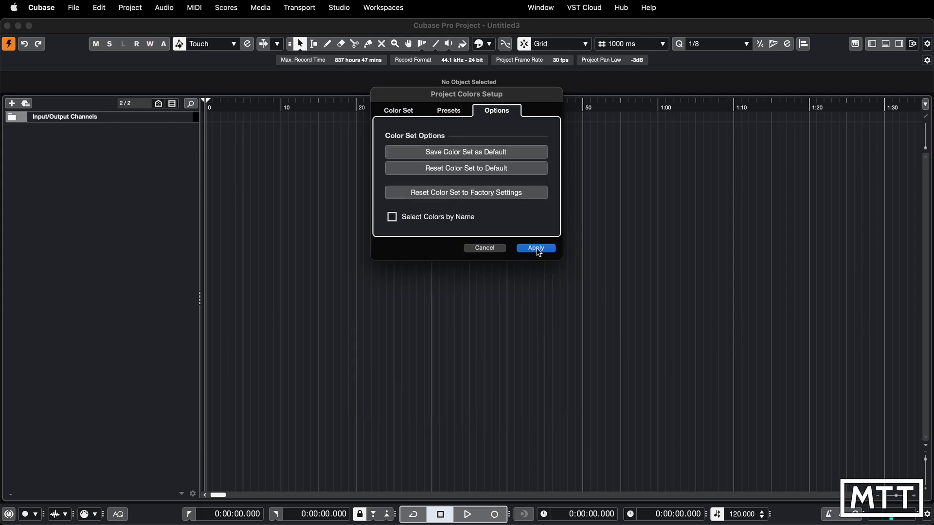
click(405, 110)
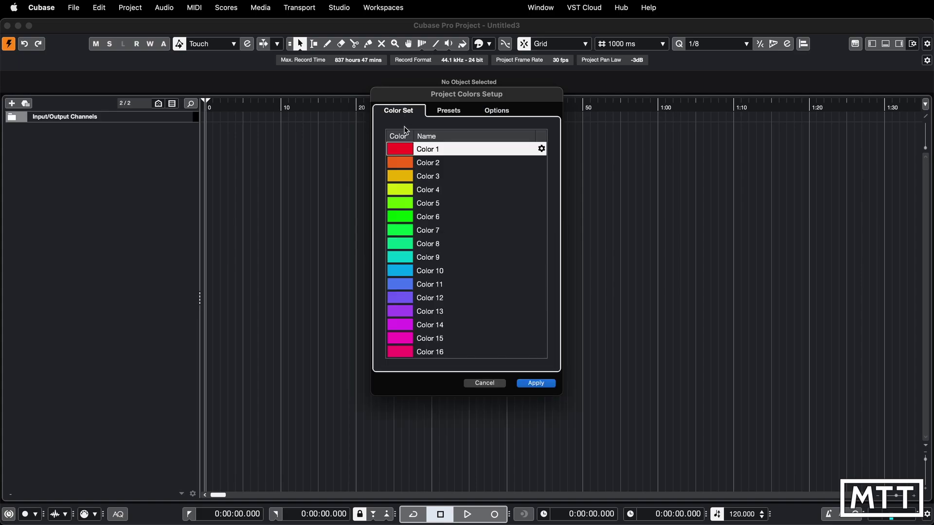
- Save the factory rainbow colours as the default set, apply, and check the palette
click(495, 112)
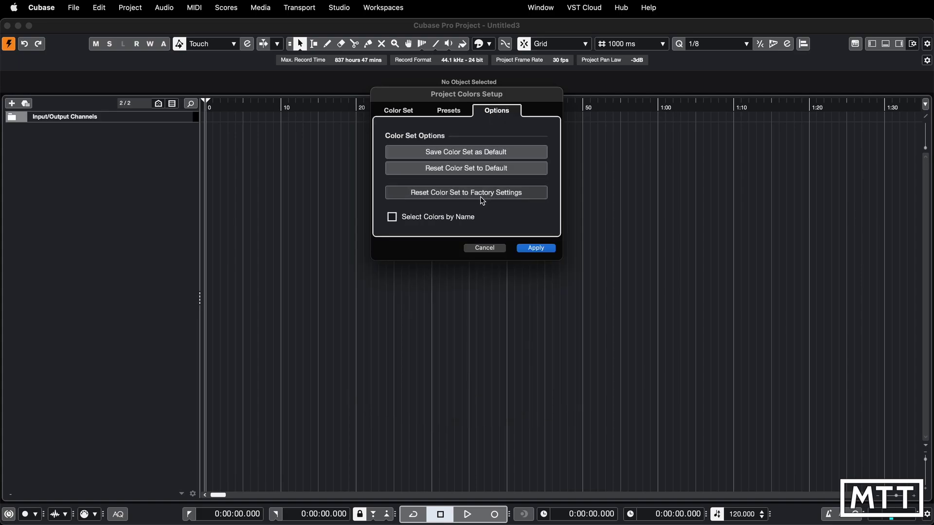
click(476, 156)
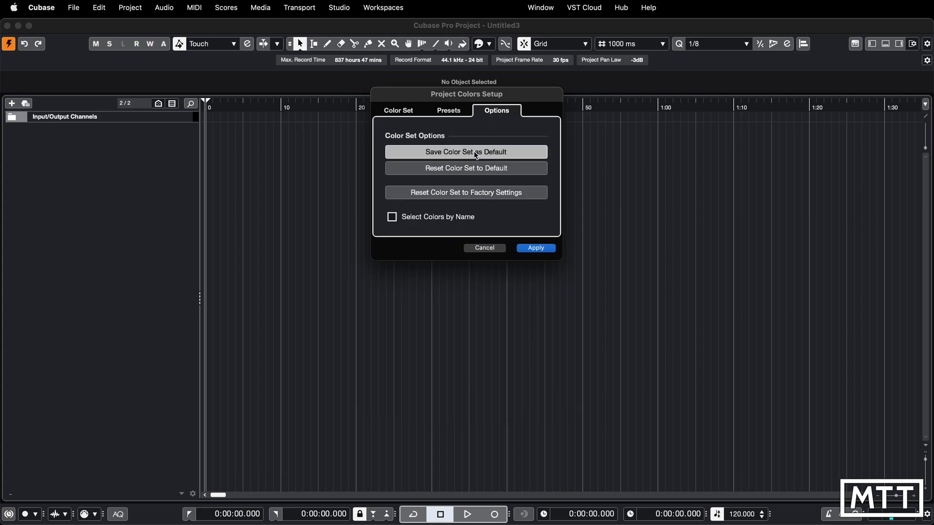
click(531, 249)
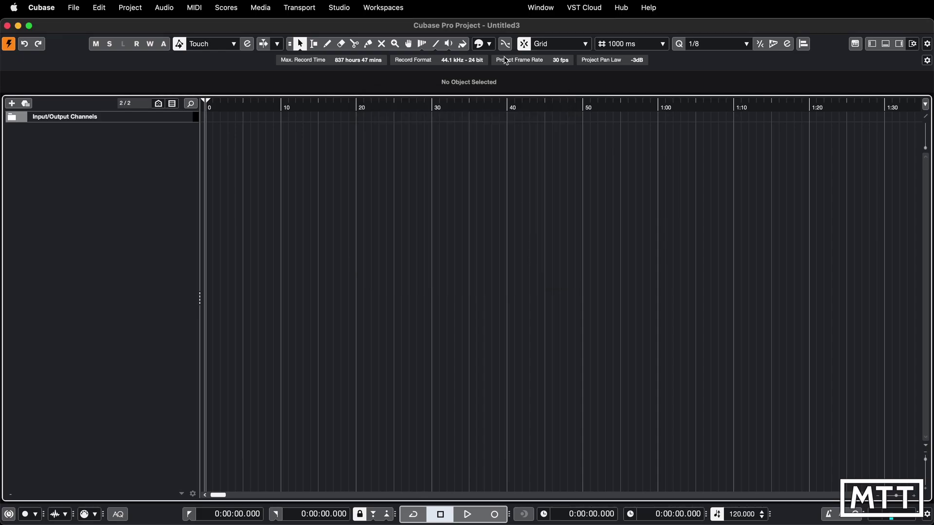
click(489, 44)
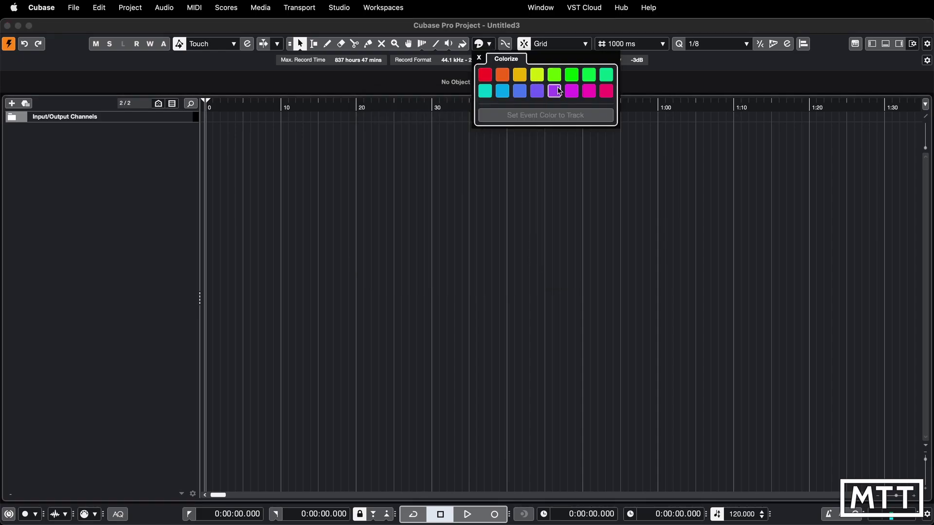
click(502, 234)
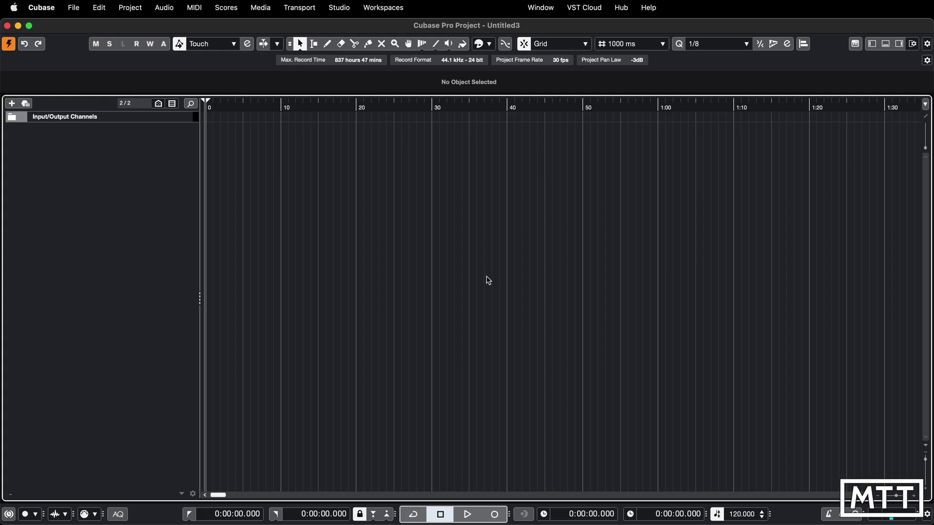
key(super+n)
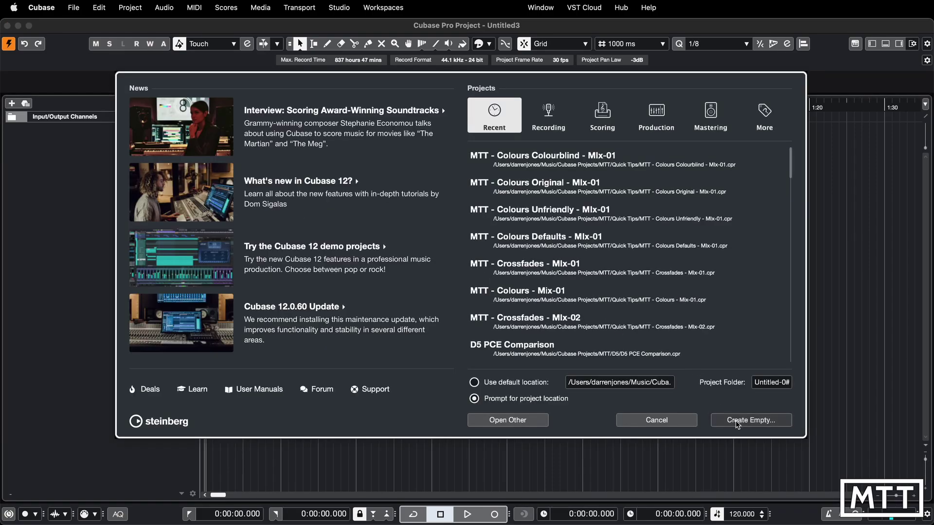
- Create empty project Untitled4 and confirm its palette uses the factory rainbow colours
click(737, 421)
click(702, 371)
click(640, 411)
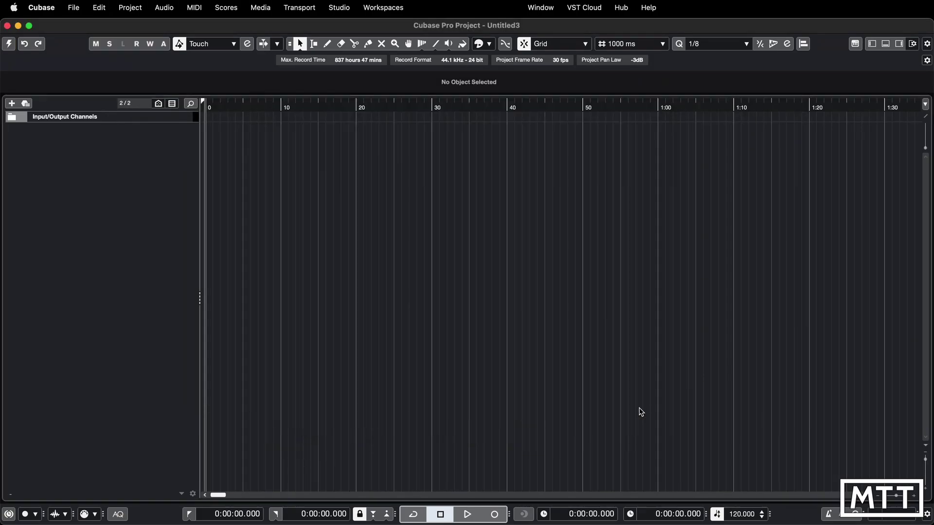
click(487, 44)
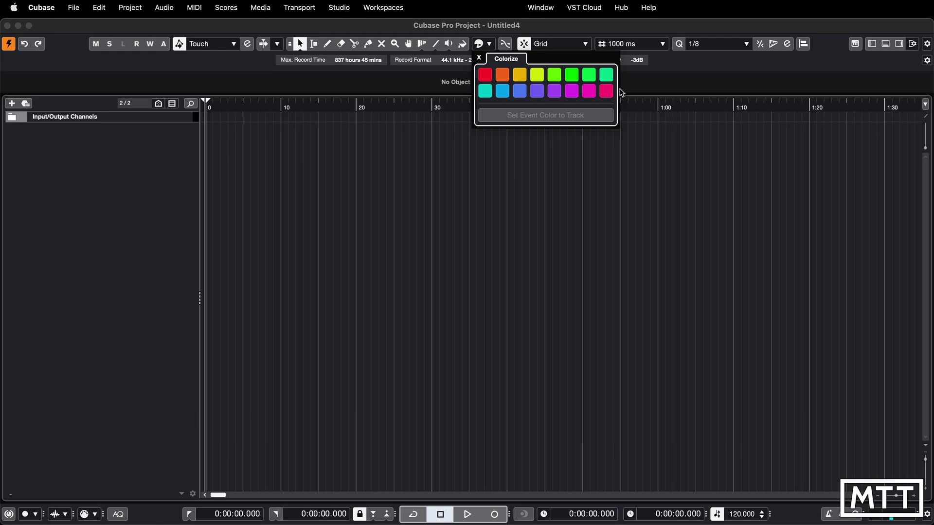
click(609, 169)
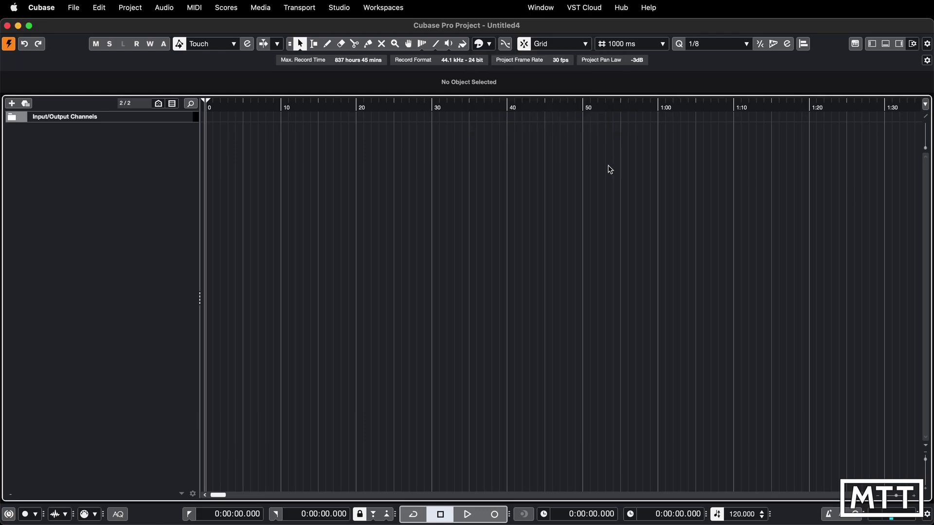
click(481, 43)
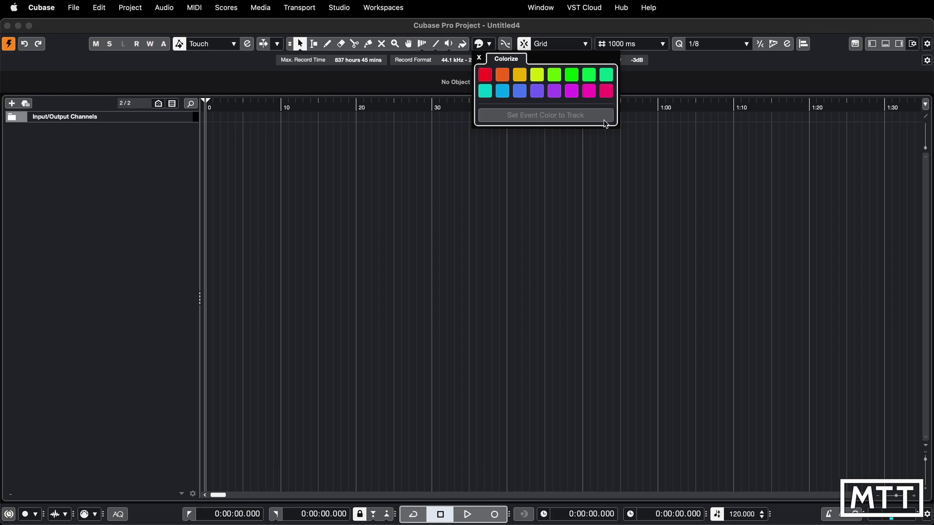
click(578, 203)
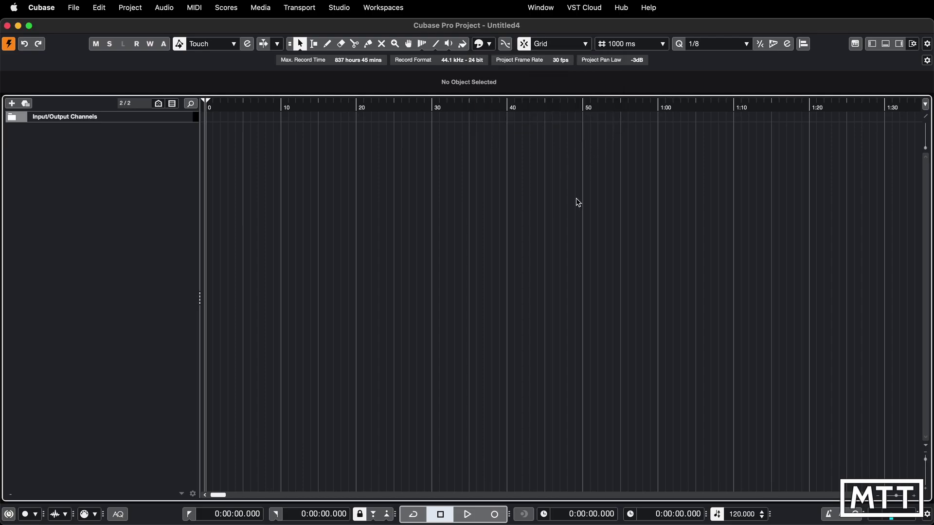
- Switch to and activate MTT - Colours Colourblind - Mix-01, confirming its colourblind palette
click(555, 8)
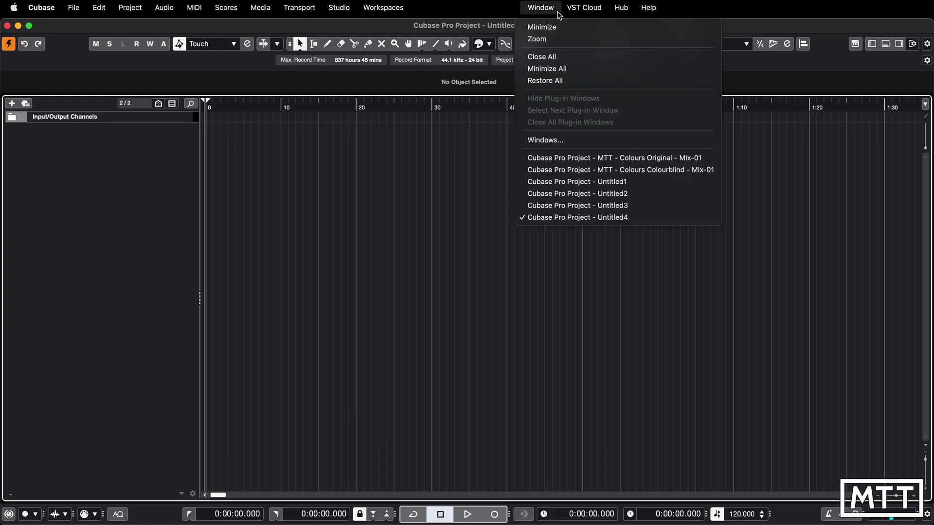
click(608, 178)
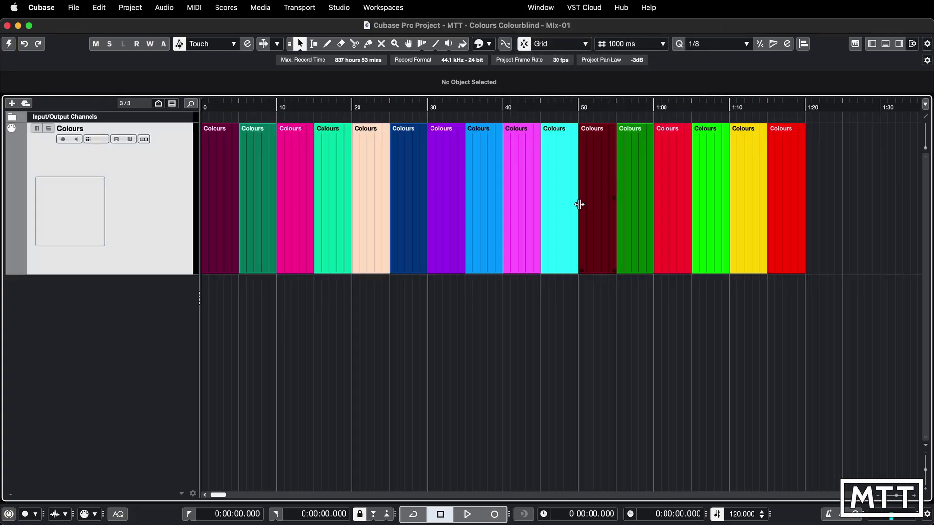
click(11, 46)
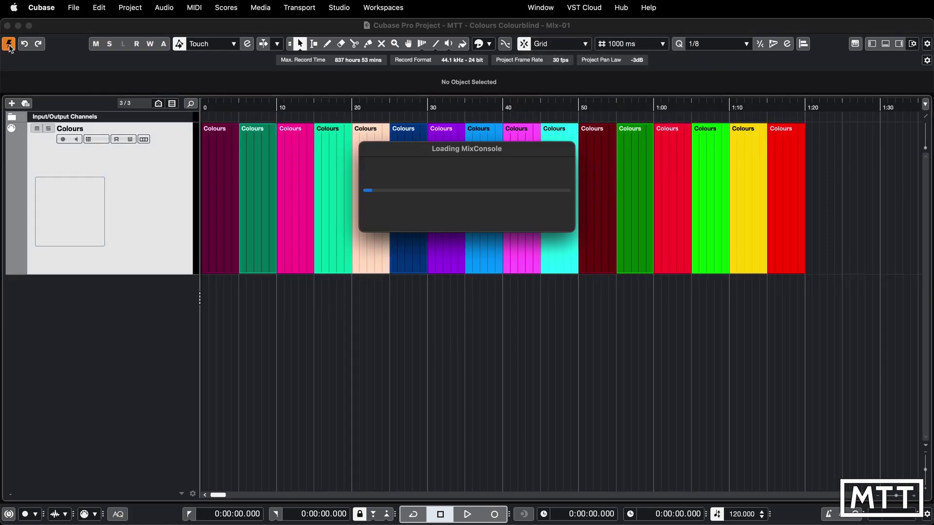
click(486, 47)
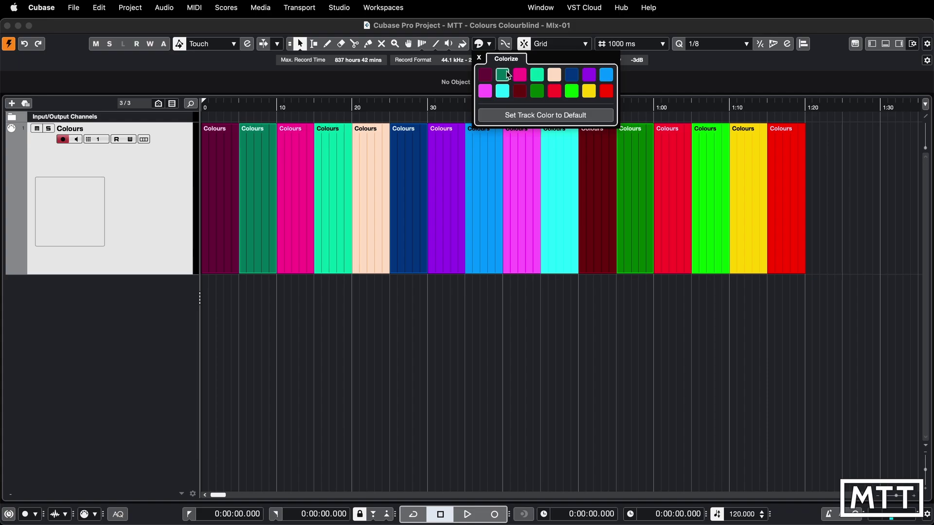
click(545, 333)
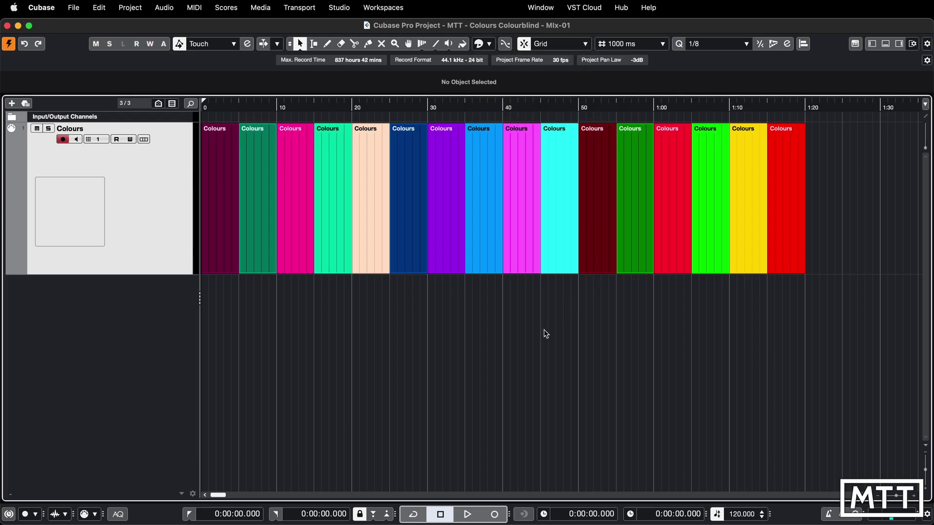